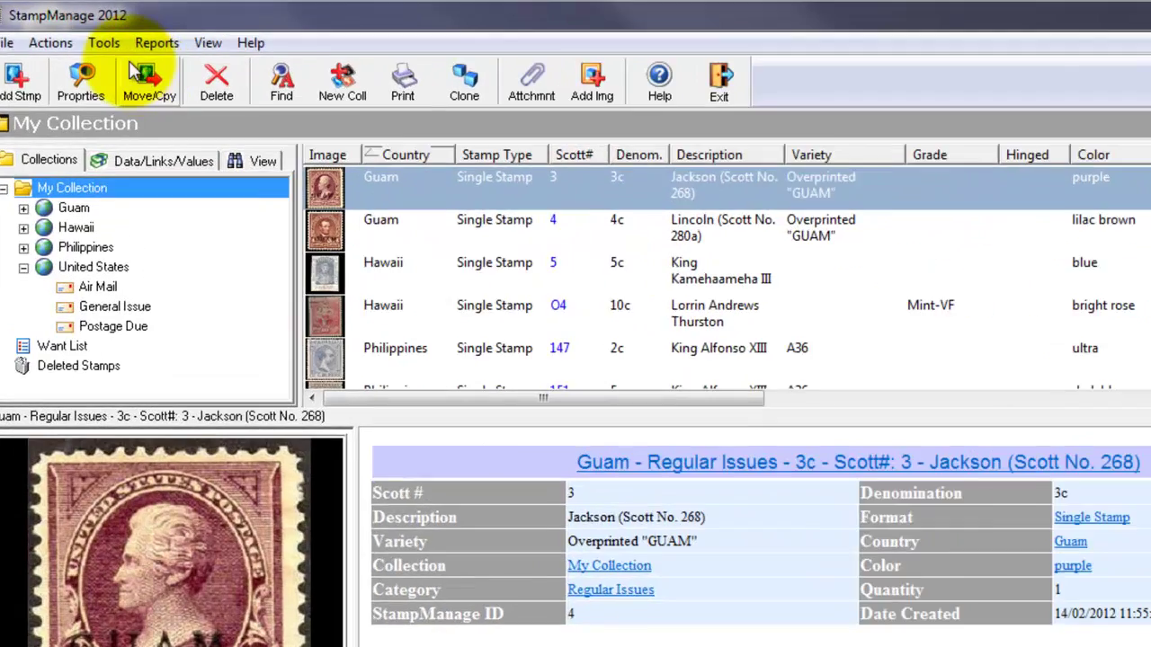
# Step: Show Jamaica's general issue category in the Stamp Data Manager, with eBay category 3496
pyautogui.click(103, 35)
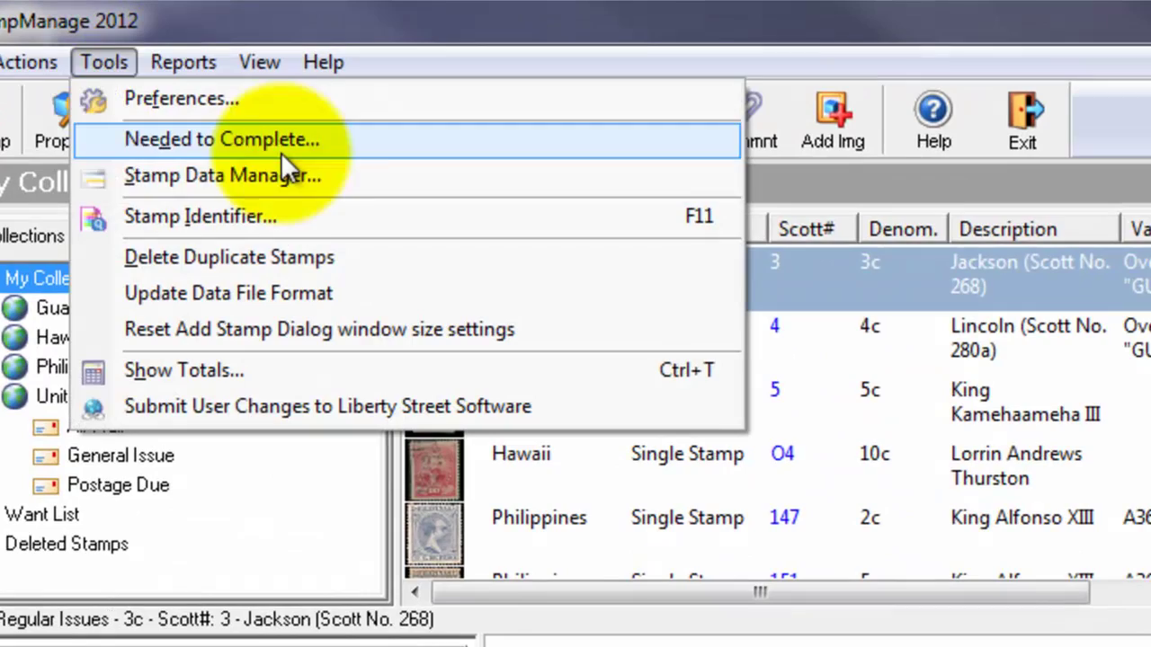
pyautogui.click(359, 176)
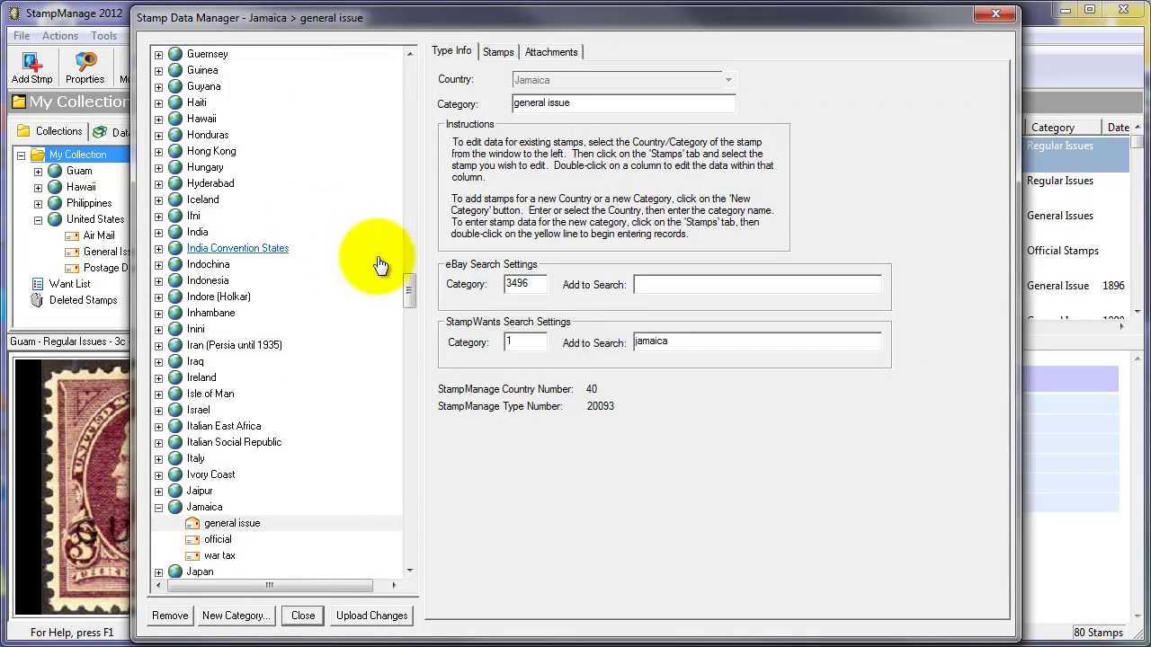
pyautogui.moveTo(410, 284); pyautogui.dragTo(410, 293)
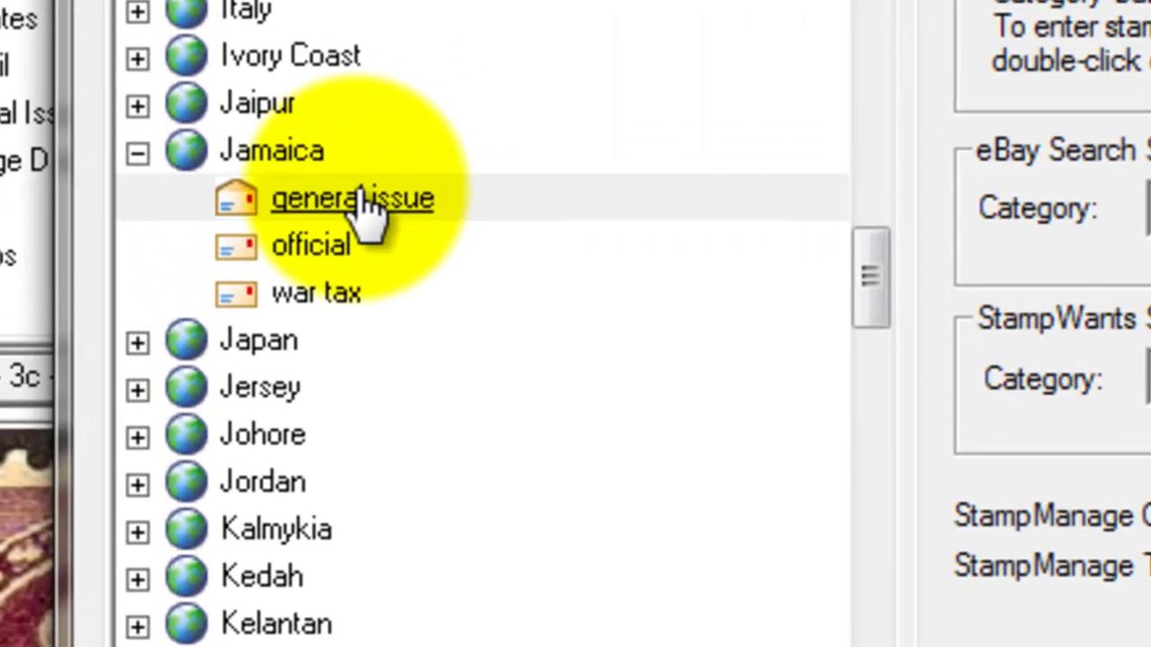
pyautogui.click(322, 225)
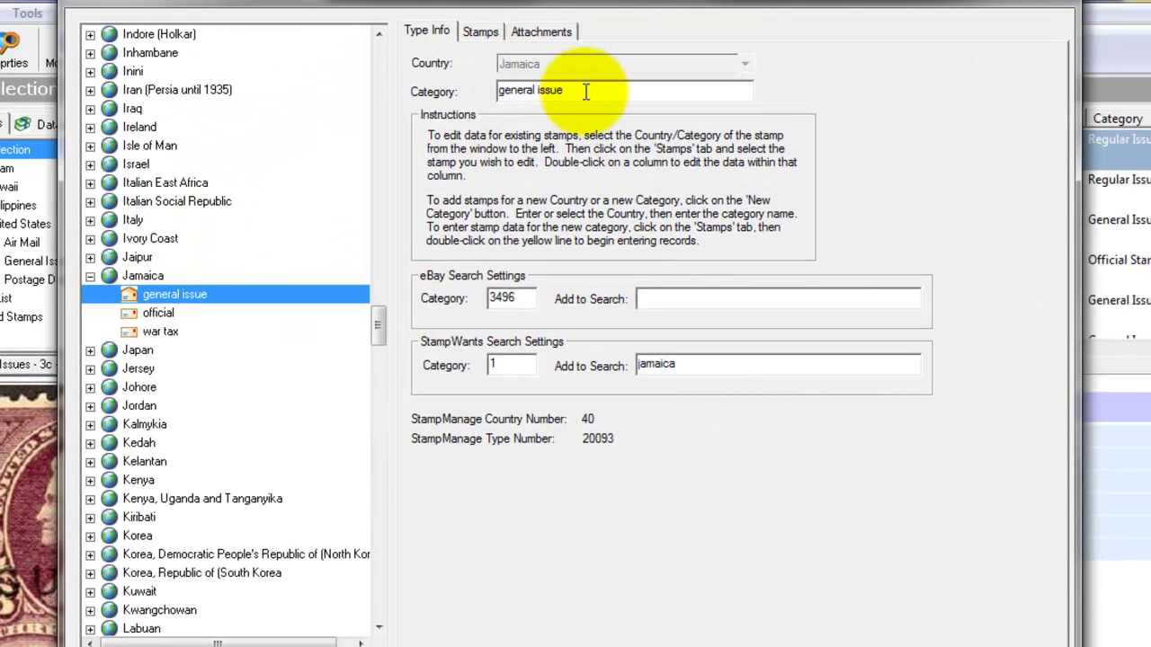
pyautogui.click(519, 293)
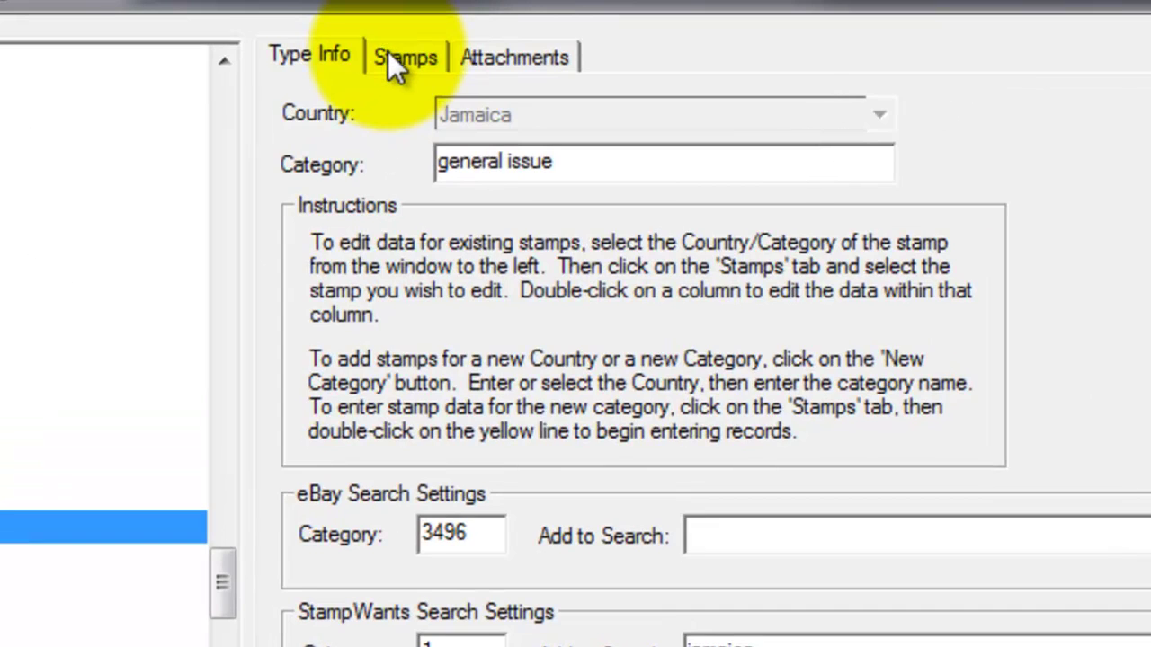
# Step: Draft a new variety: Scott 2, Queen Victoria, 1860, 2p, rose
pyautogui.click(476, 34)
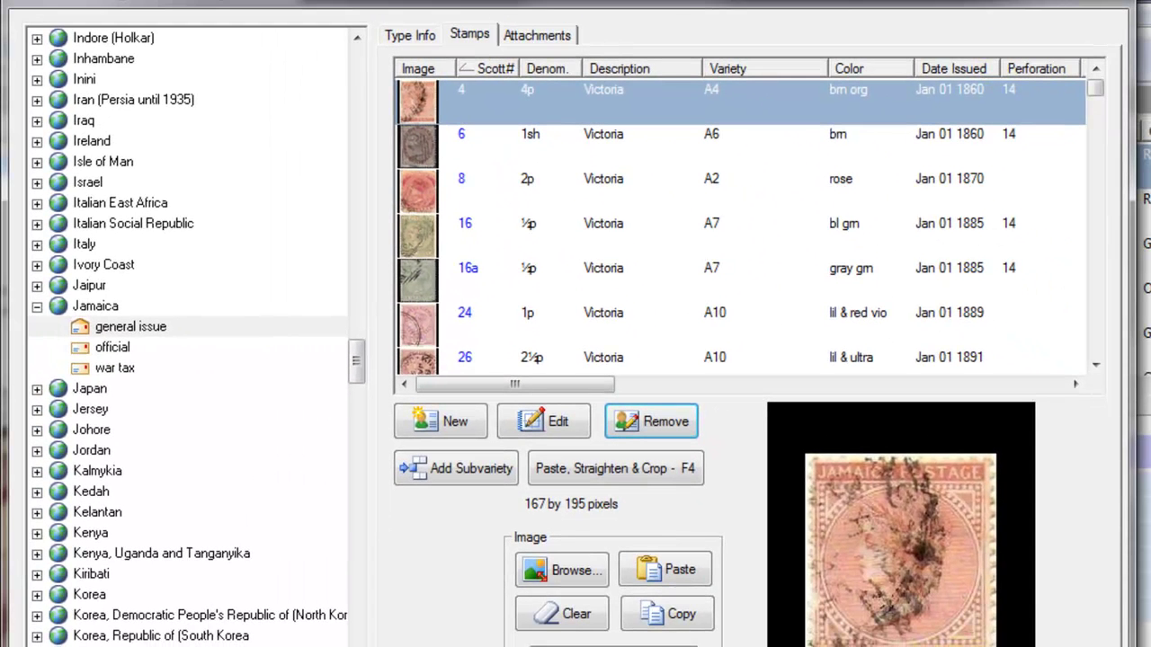
pyautogui.click(447, 422)
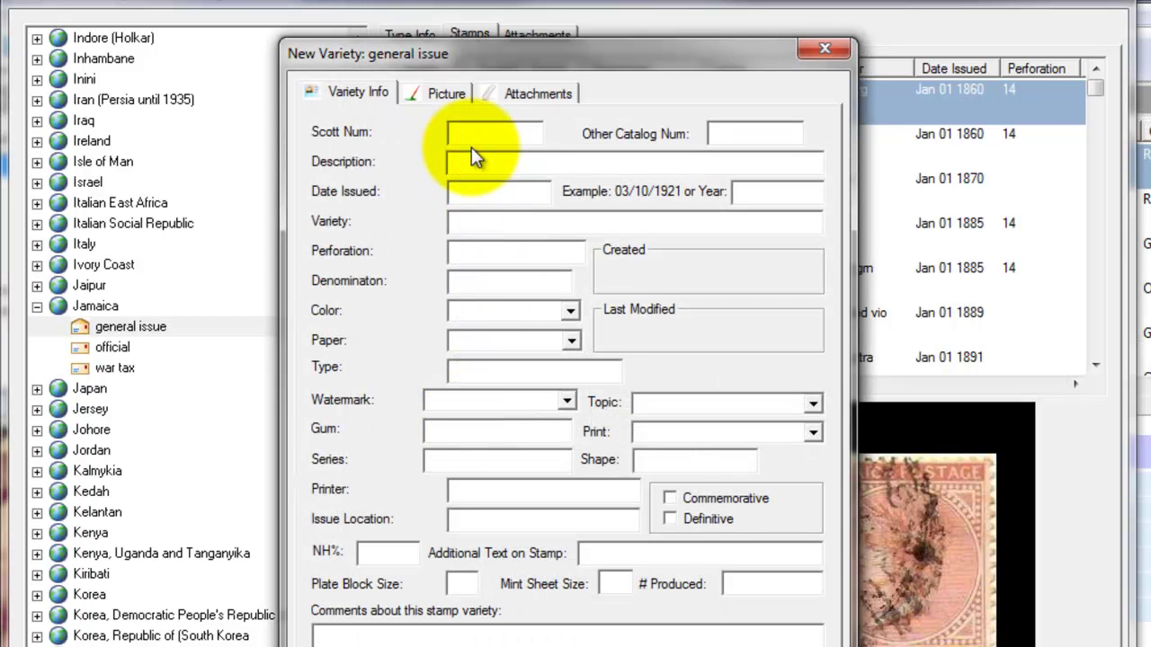
pyautogui.write('2')
pyautogui.press('Tab')
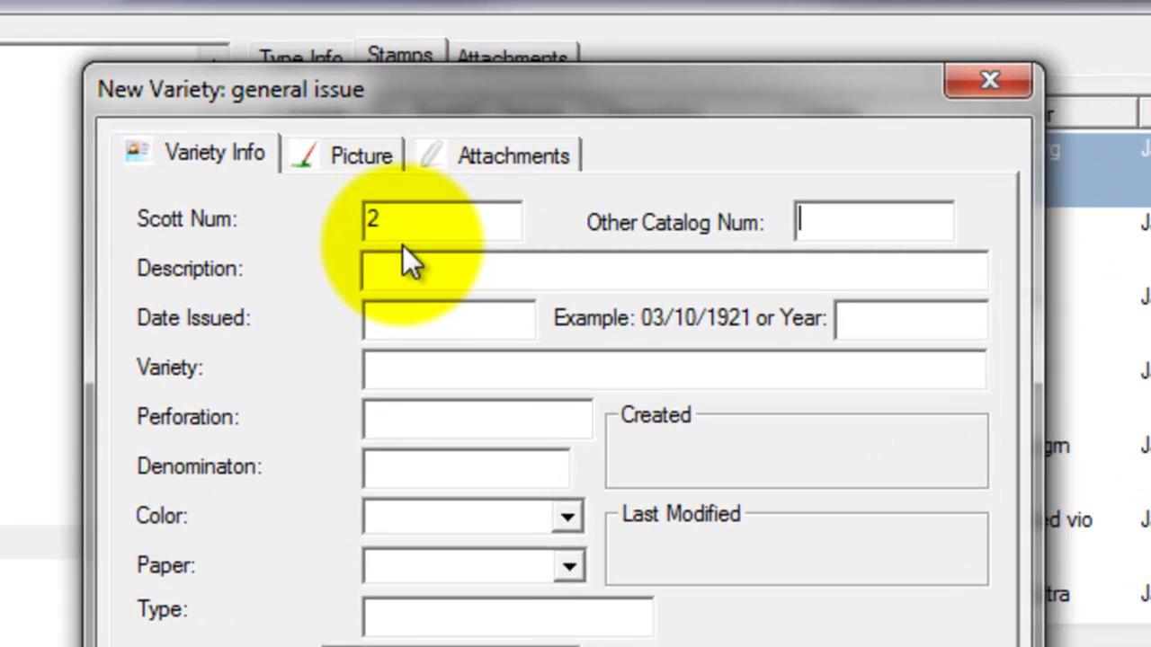
pyautogui.press('Tab')
pyautogui.write('Queen Vic')
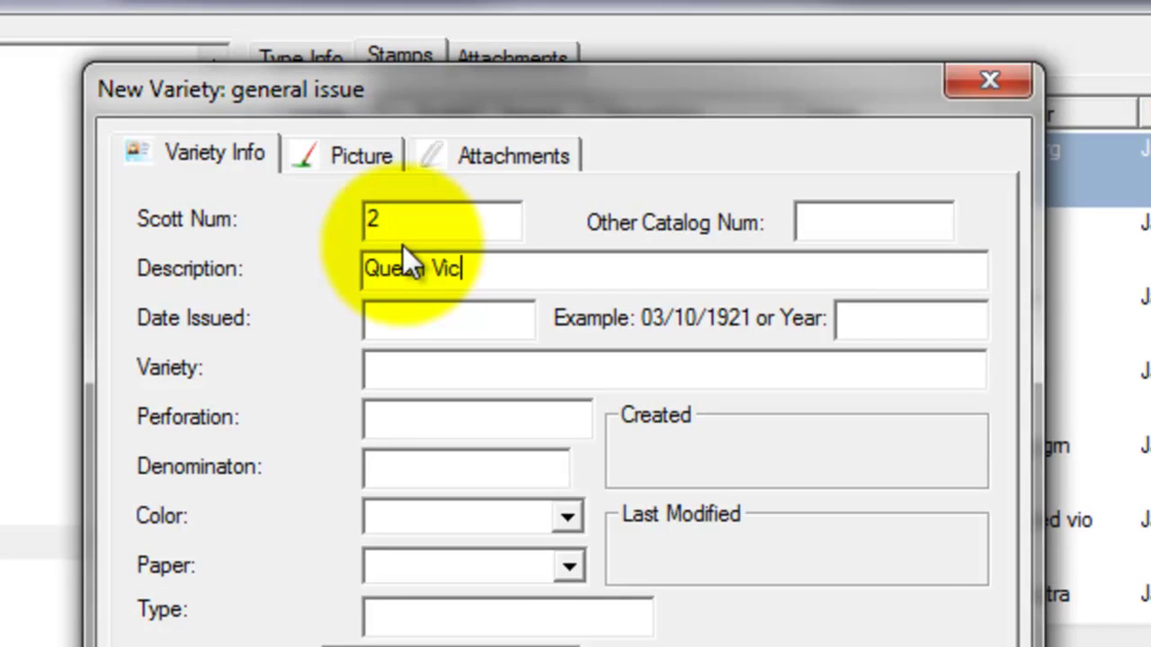
pyautogui.write('toria')
pyautogui.press('Tab')
pyautogui.press('Tab')
pyautogui.write('1860')
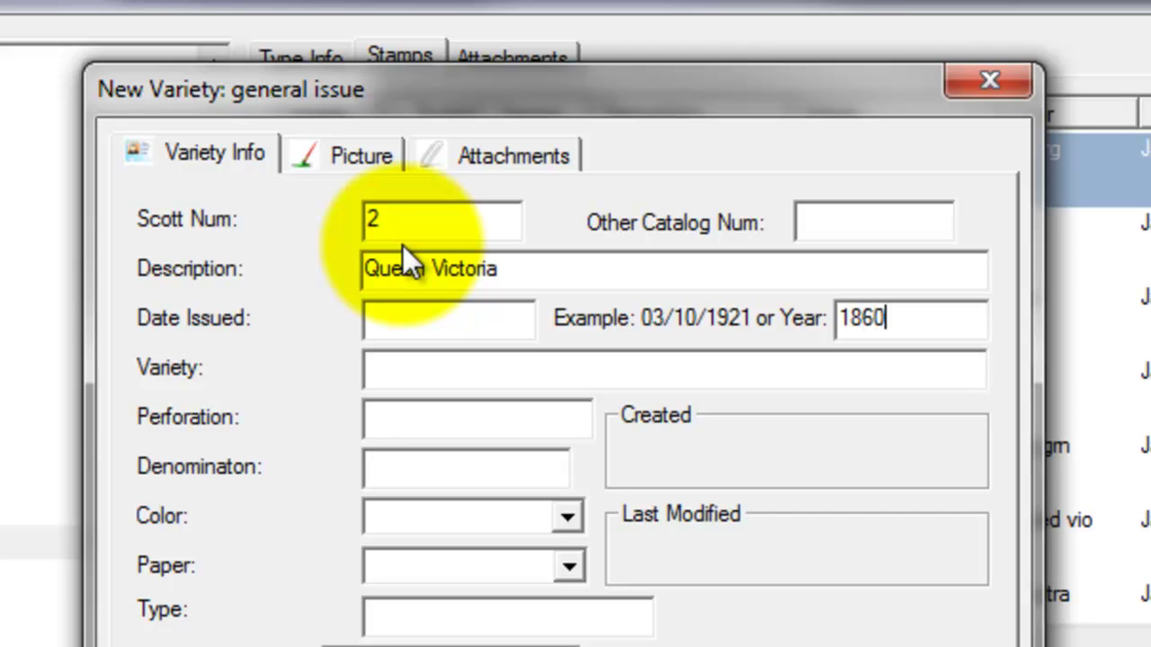
pyautogui.press('Tab')
pyautogui.press('Tab')
pyautogui.press('Tab')
pyautogui.write('2p')
pyautogui.press('Tab')
pyautogui.write('rose')
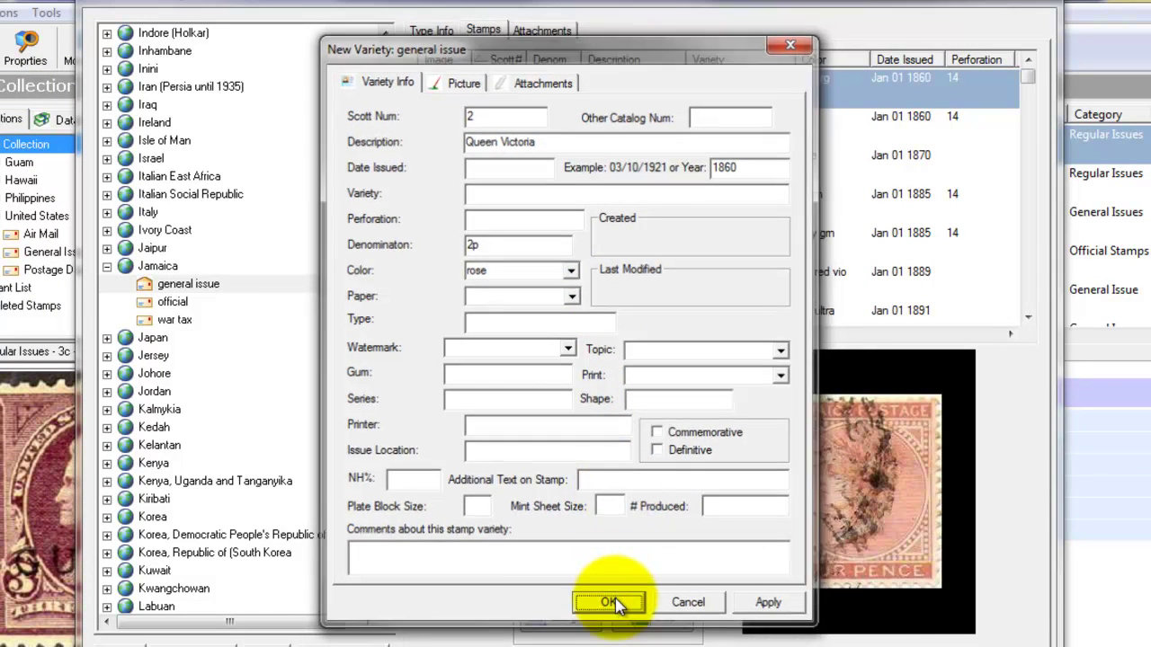
# Step: Save the Scott 2 variety and attach its pasted, straightened and cropped stamp image
pyautogui.click(609, 604)
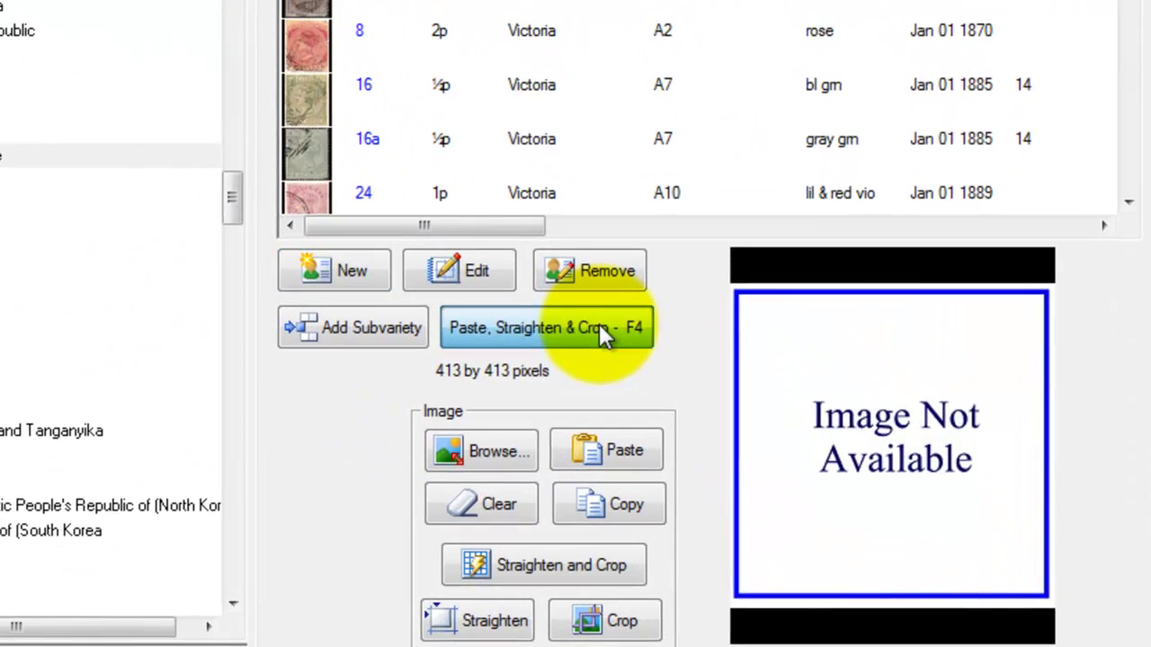
pyautogui.click(600, 327)
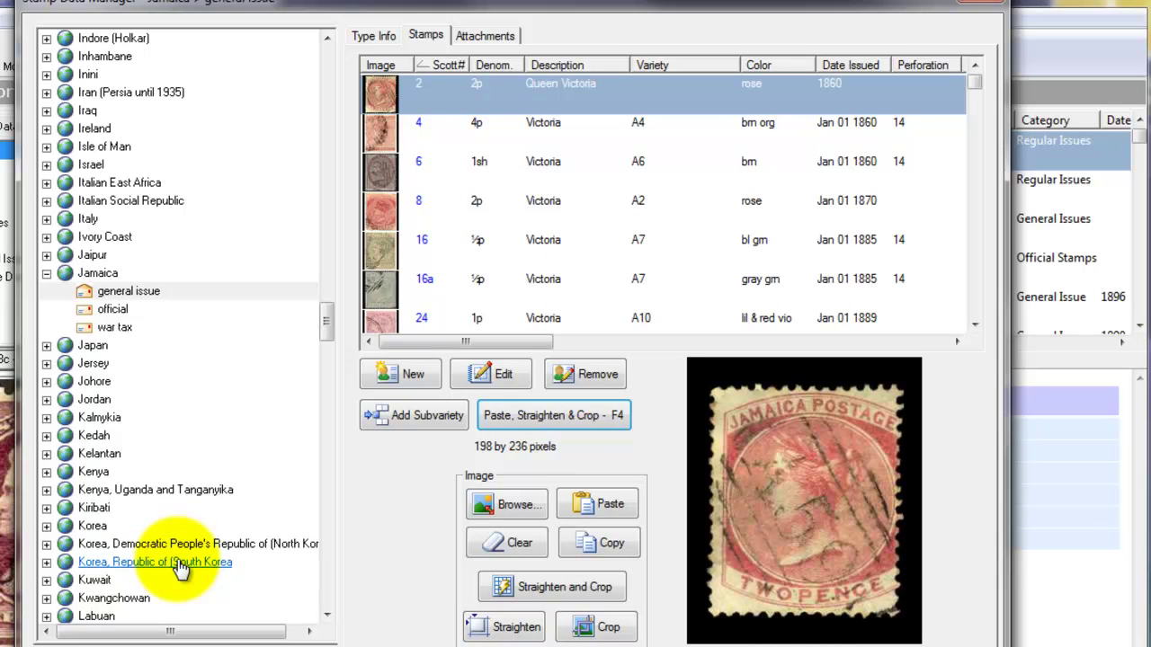
# Step: Enter Winston Churchill variety 252: year 1966, 6p, olive green & gray
pyautogui.click(414, 375)
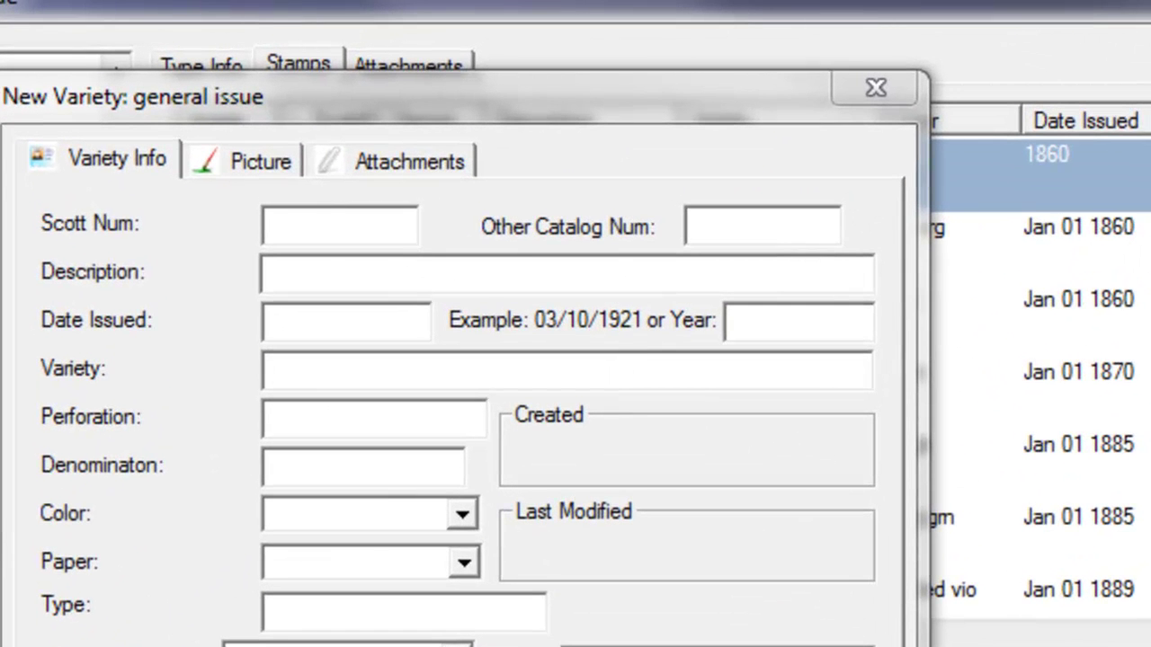
pyautogui.click(293, 209)
pyautogui.write('25')
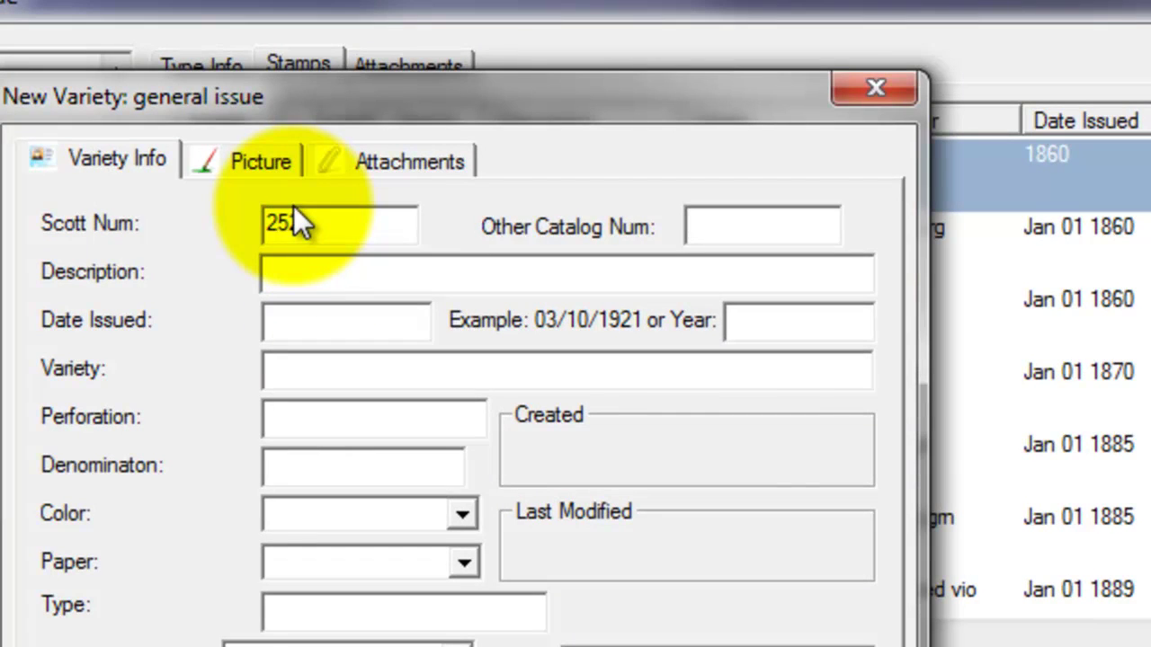
pyautogui.press('Tab')
pyautogui.write('Wins')
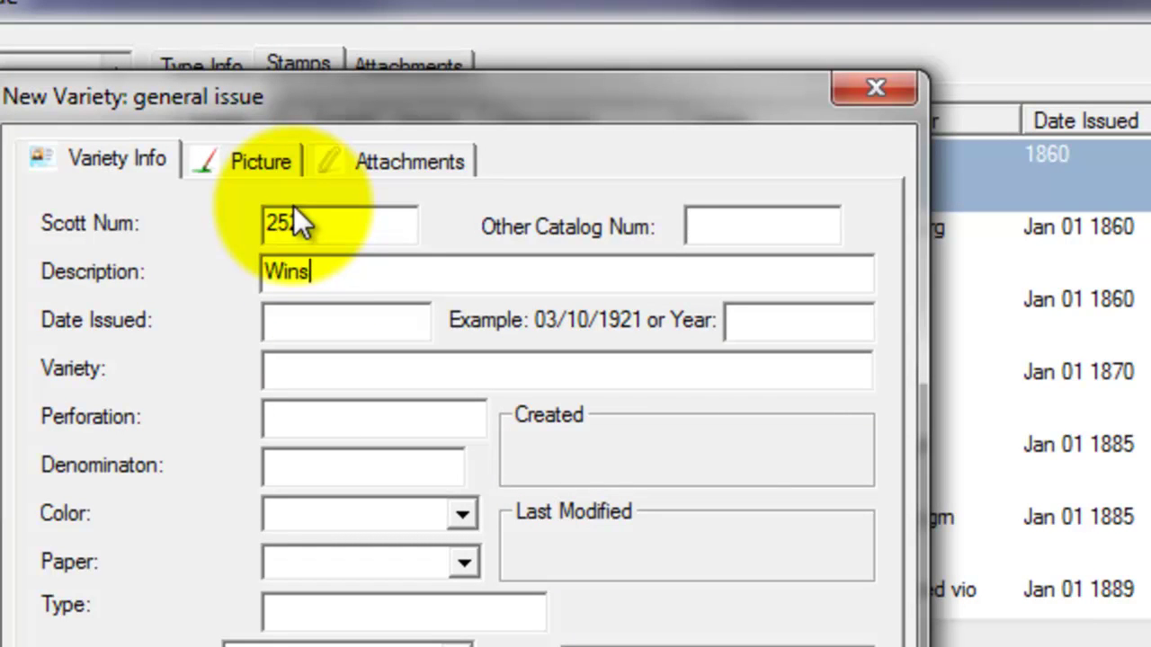
pyautogui.write('ton Churc')
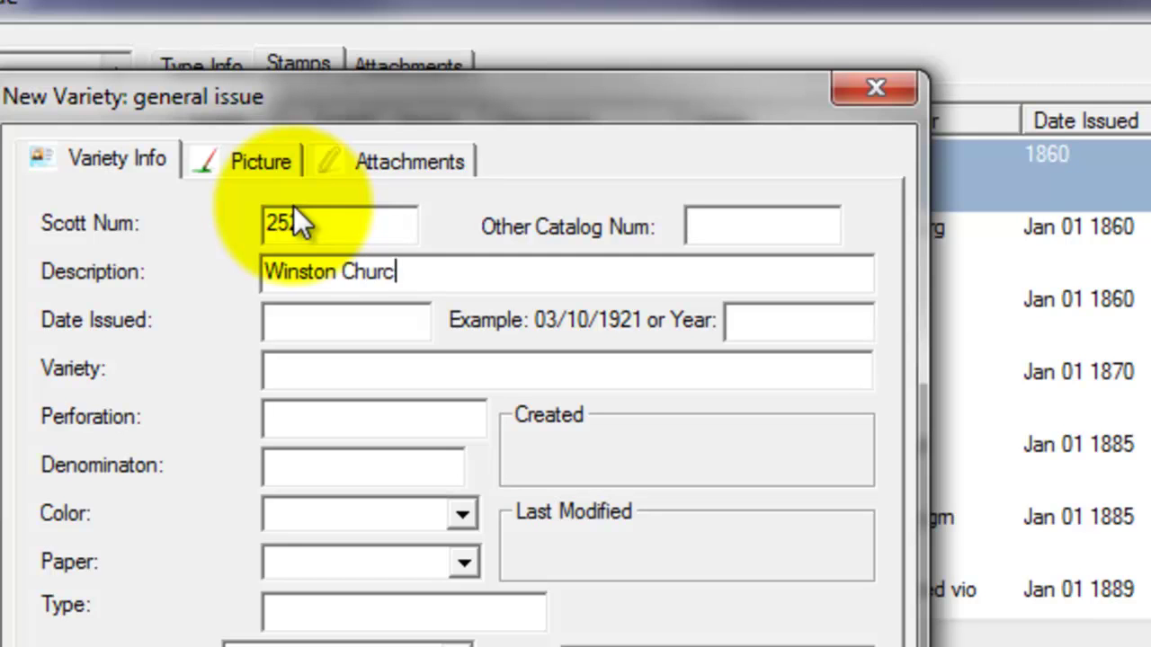
pyautogui.write('hill')
pyautogui.press('Tab')
pyautogui.press('Tab')
pyautogui.write('1')
pyautogui.write('966')
pyautogui.press('Tab')
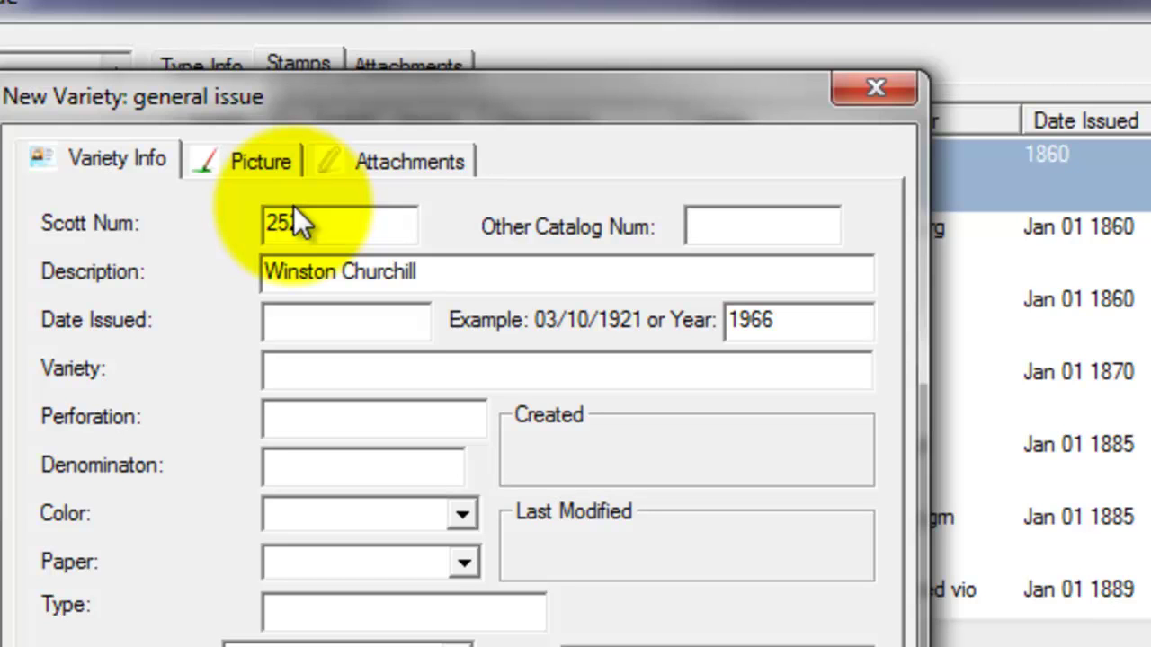
pyautogui.press('Tab')
pyautogui.write('6p')
pyautogui.press('Tab')
pyautogui.write('o')
pyautogui.write('live ')
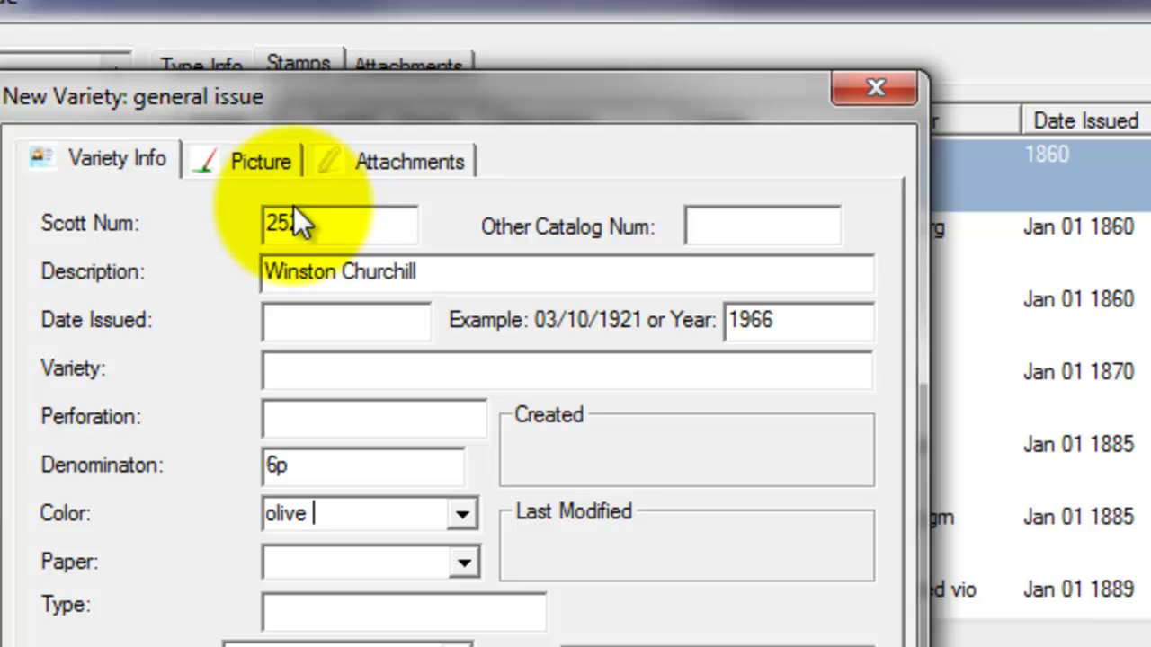
pyautogui.write('green ')
pyautogui.write('& gray')
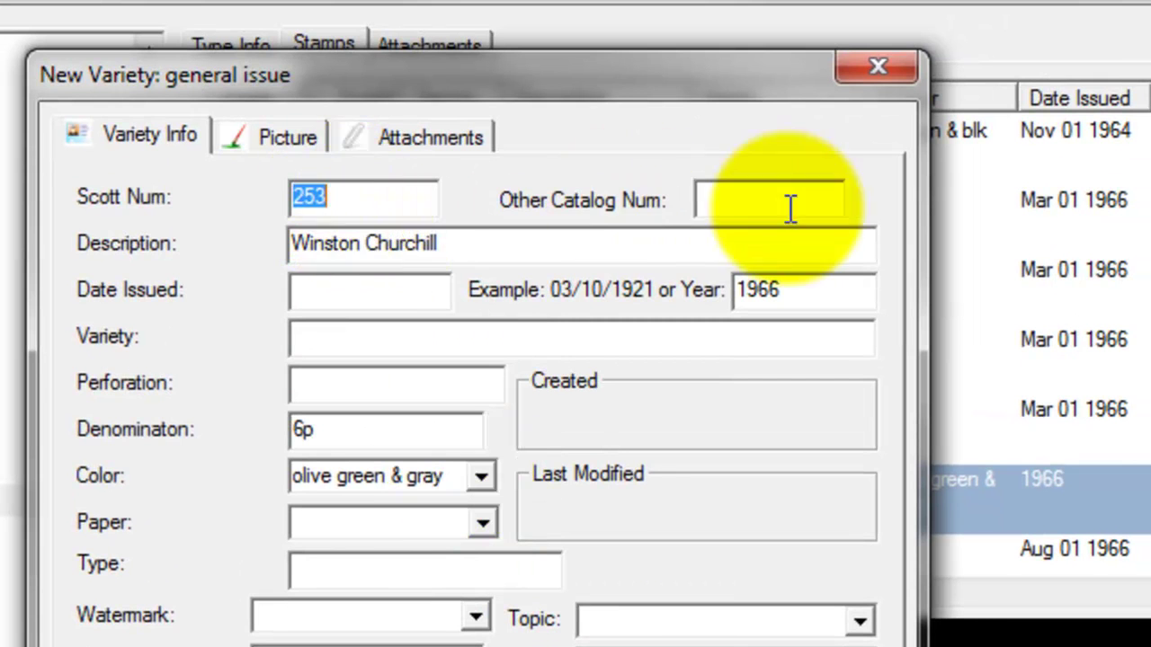
# Step: Fill the Scott 253 form with denomination 1sh and colour violet & sepia
pyautogui.doubleClick(319, 430)
pyautogui.write('1')
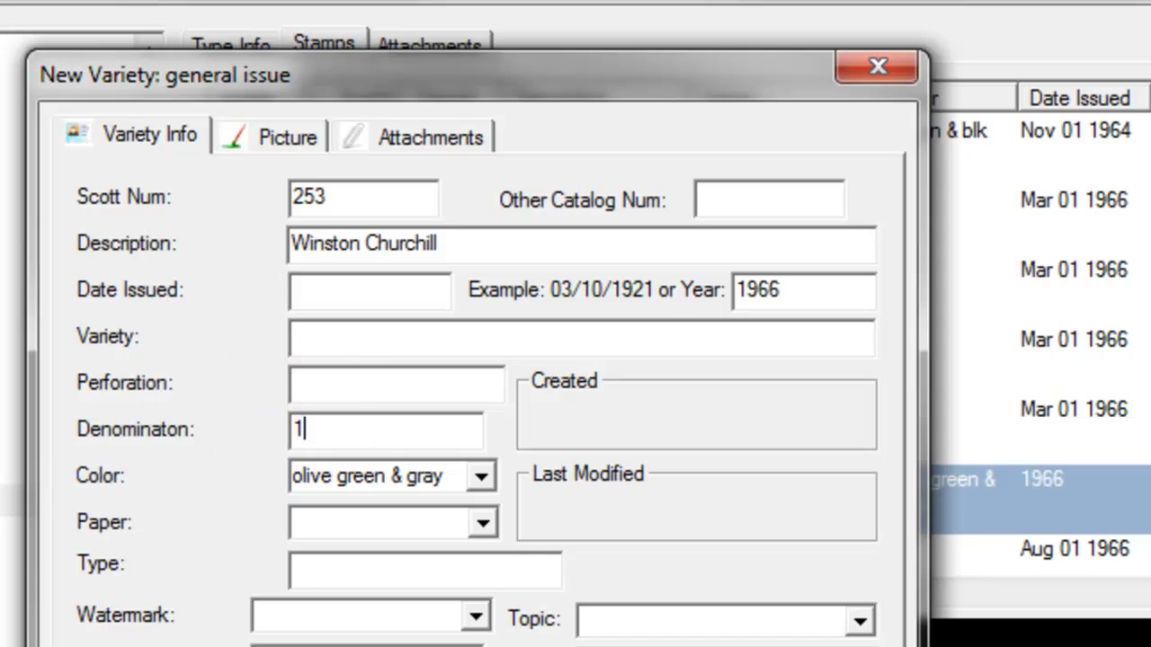
pyautogui.write('sh')
pyautogui.press('Tab')
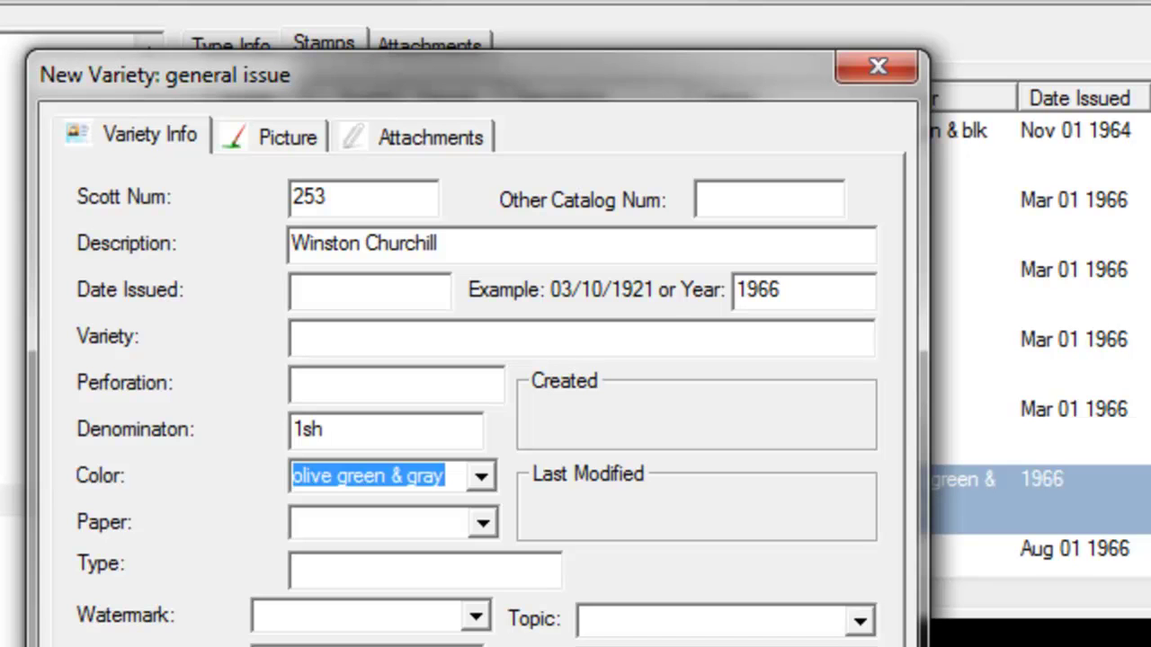
pyautogui.write('violet ')
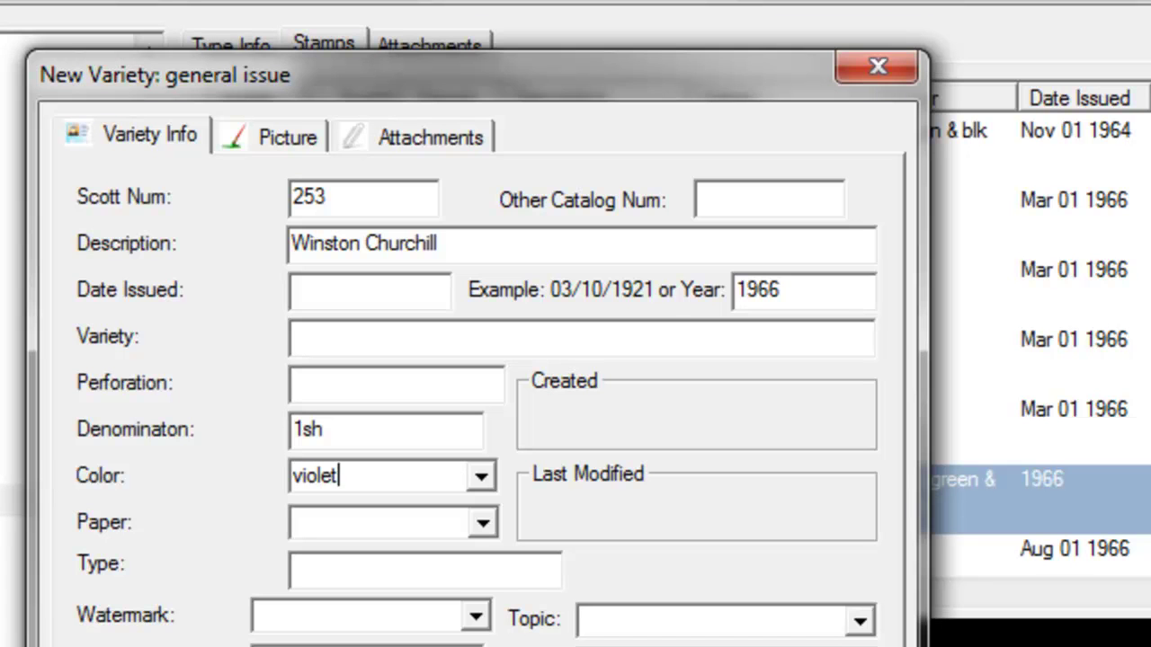
pyautogui.write('& sep')
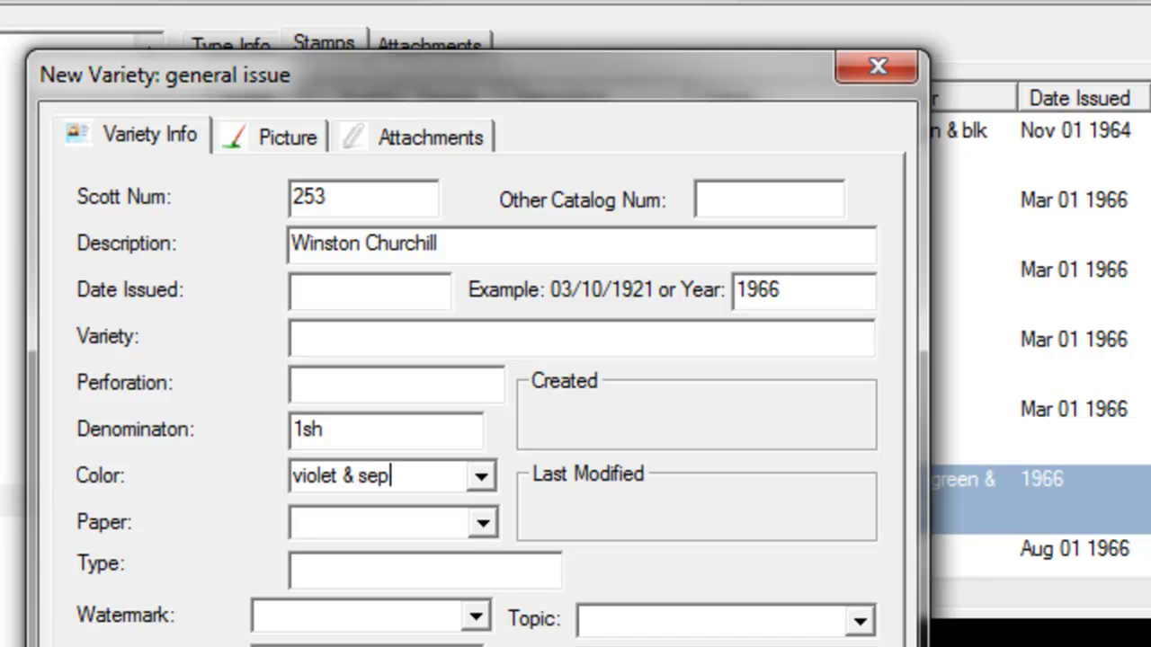
pyautogui.write('ia')
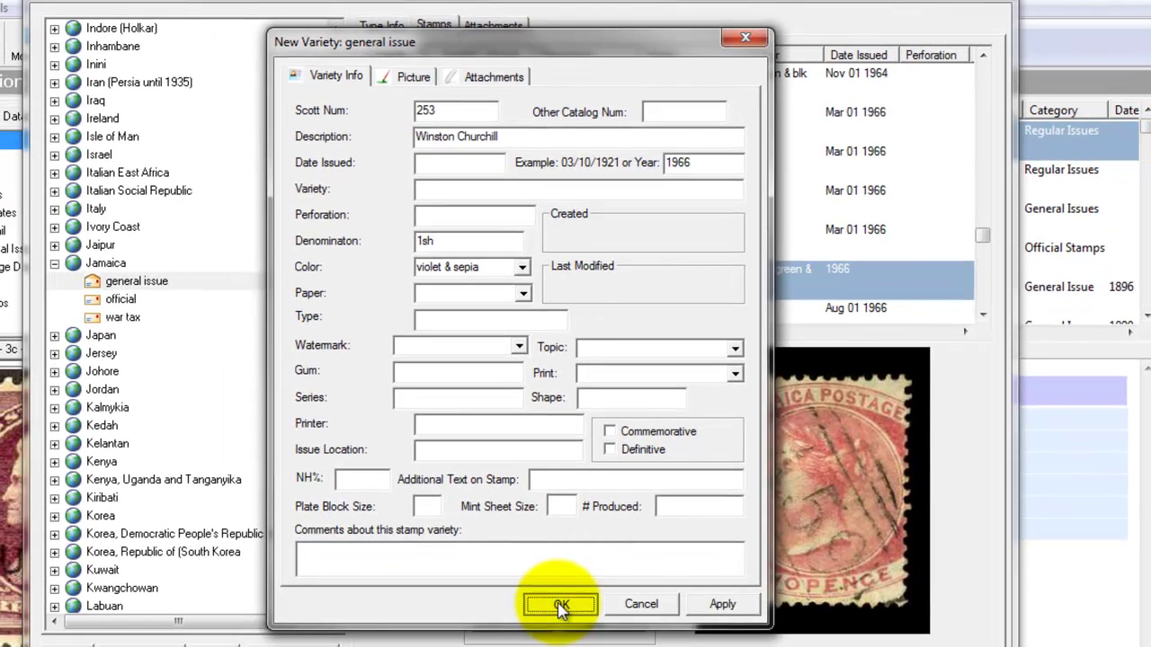
# Step: Save variety 253, then paste stamp images onto Churchill stamps 252 and 253
pyautogui.click(560, 606)
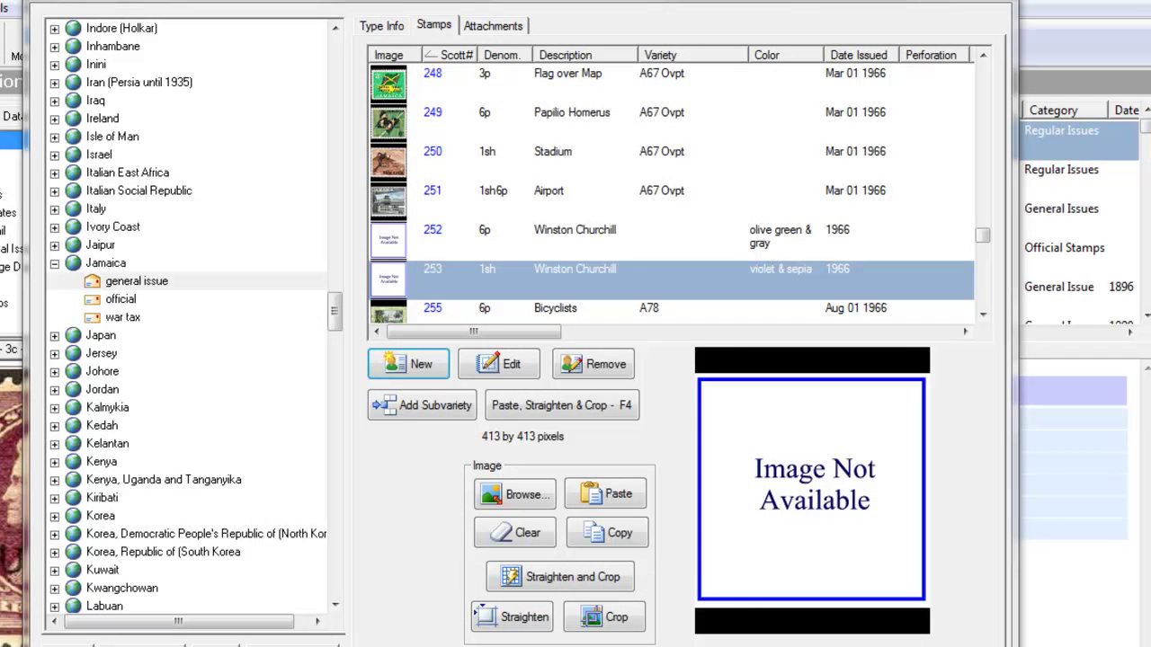
pyautogui.click(476, 248)
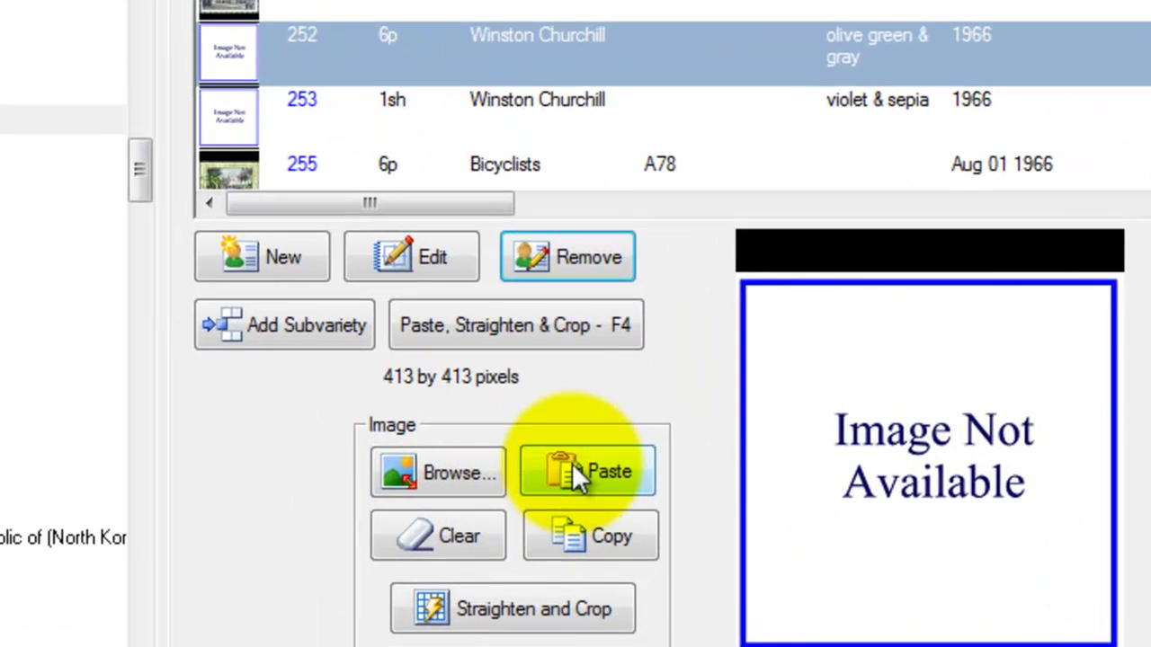
pyautogui.click(598, 495)
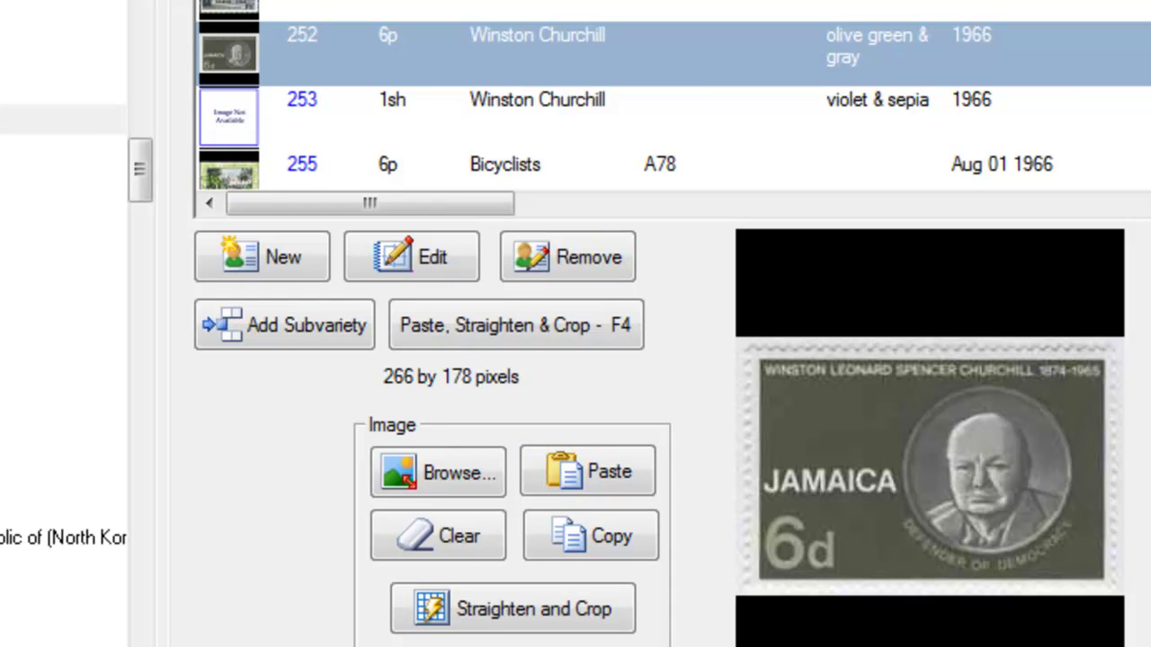
pyautogui.click(269, 138)
pyautogui.click(589, 472)
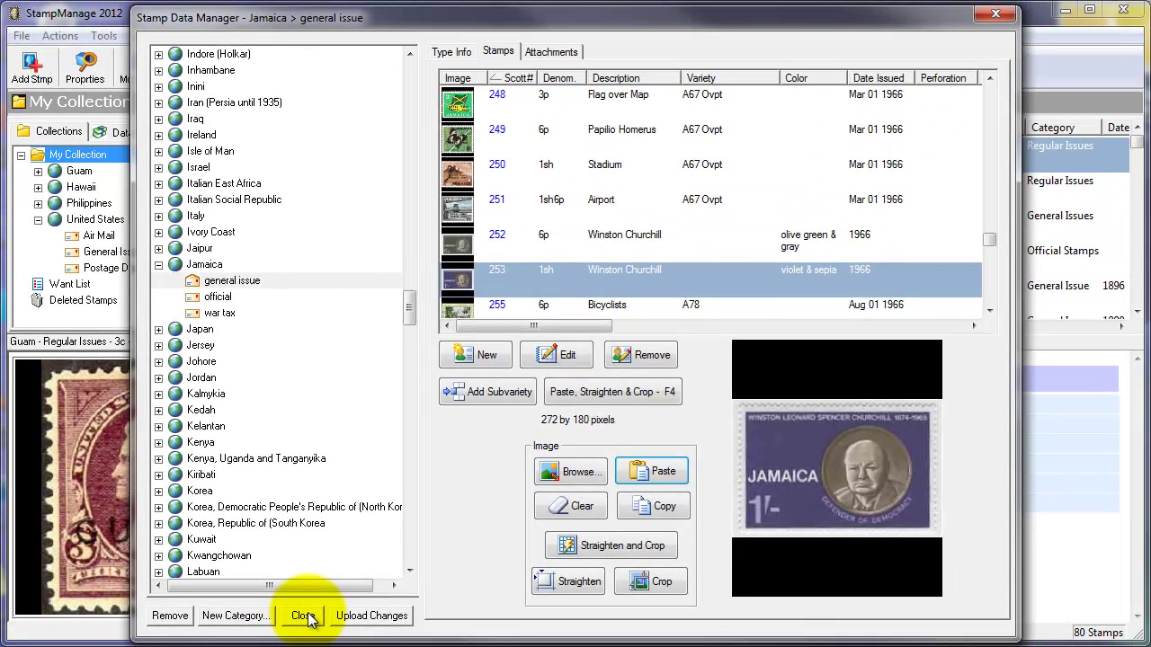
# Step: Close the Stamp Data Manager and let the value table update finish
pyautogui.click(304, 615)
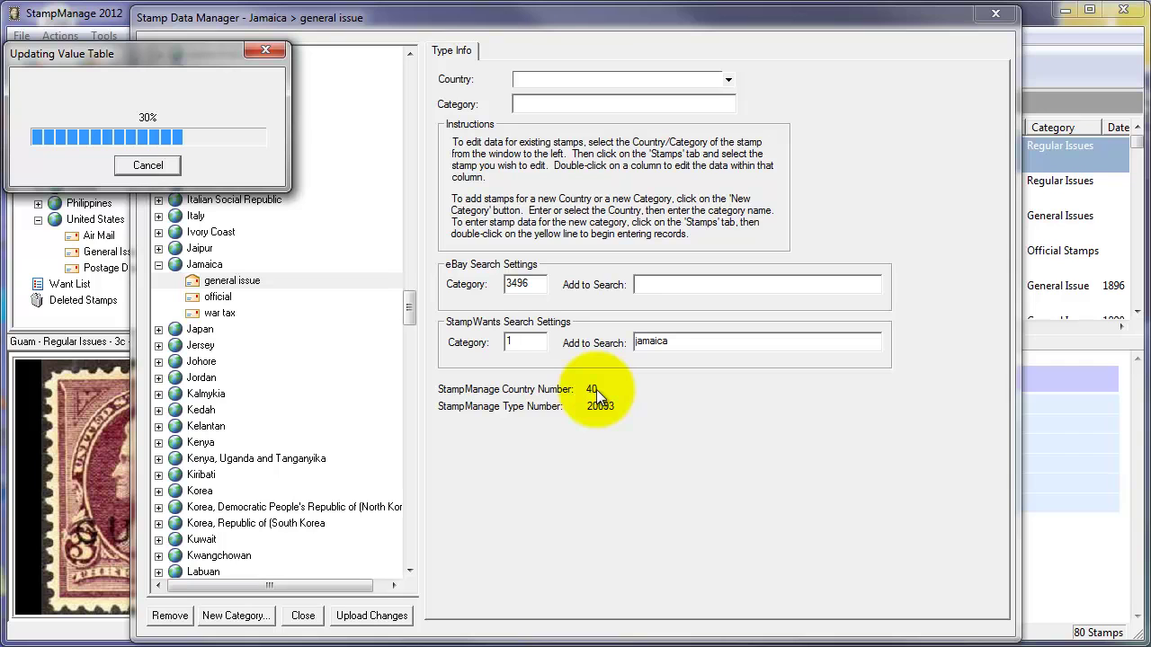
pyautogui.click(663, 290)
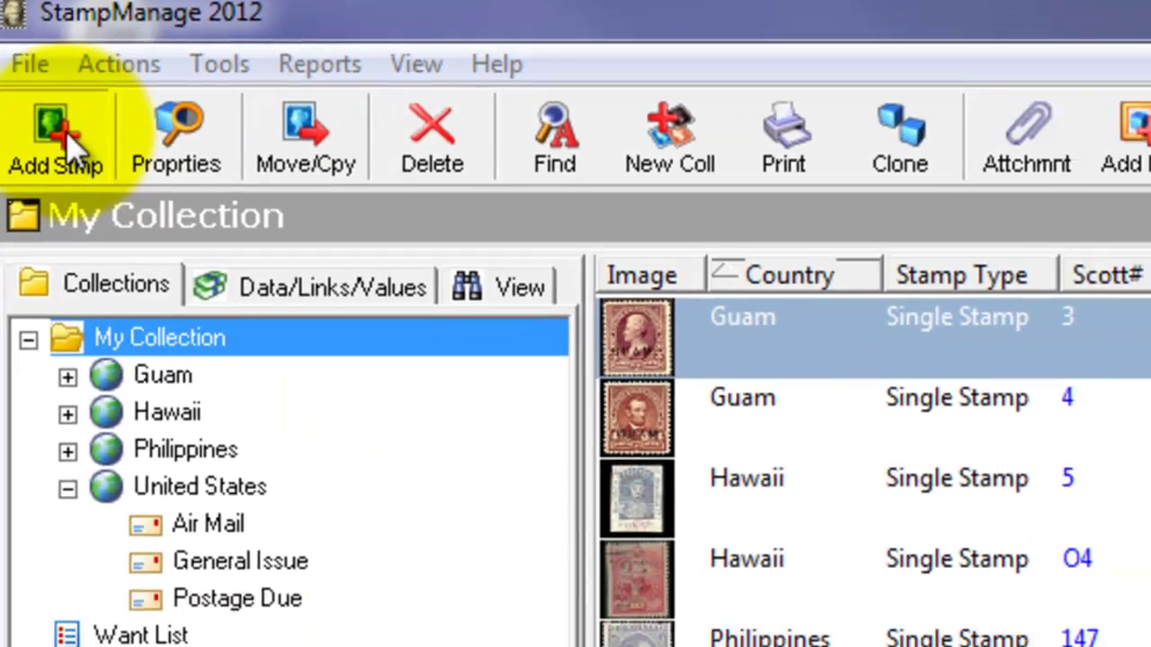
# Step: Add Jamaica general issue Scott 2 to My Collection with grade Mint-VF
pyautogui.click(80, 140)
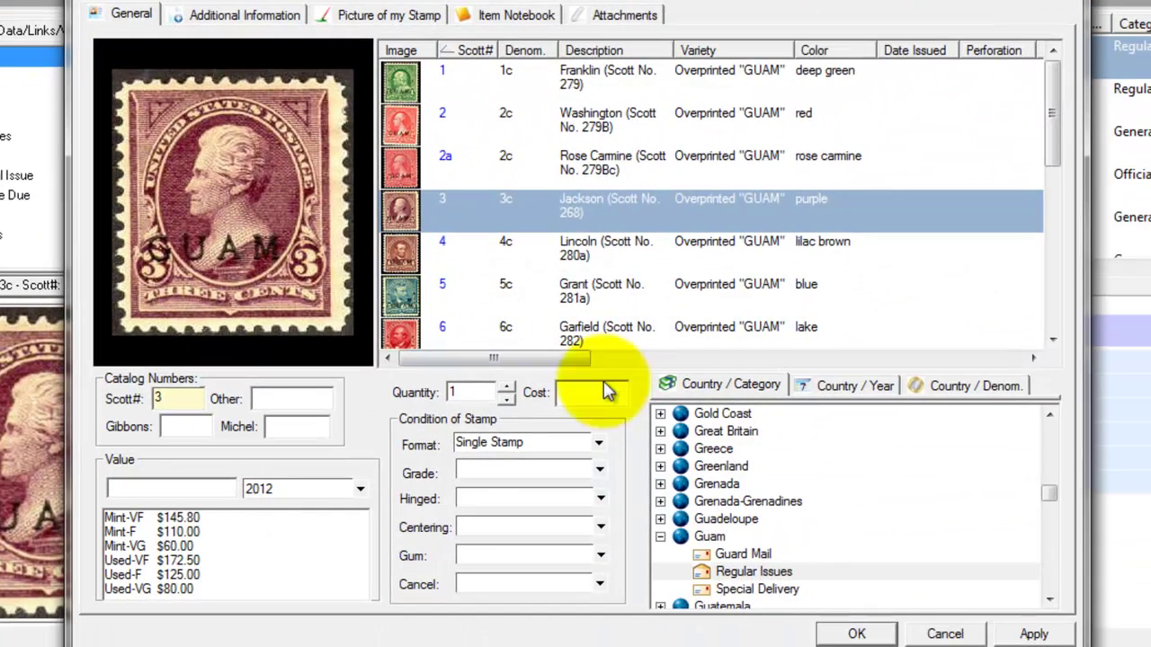
pyautogui.moveTo(1051, 499); pyautogui.dragTo(1051, 506)
pyautogui.click(660, 467)
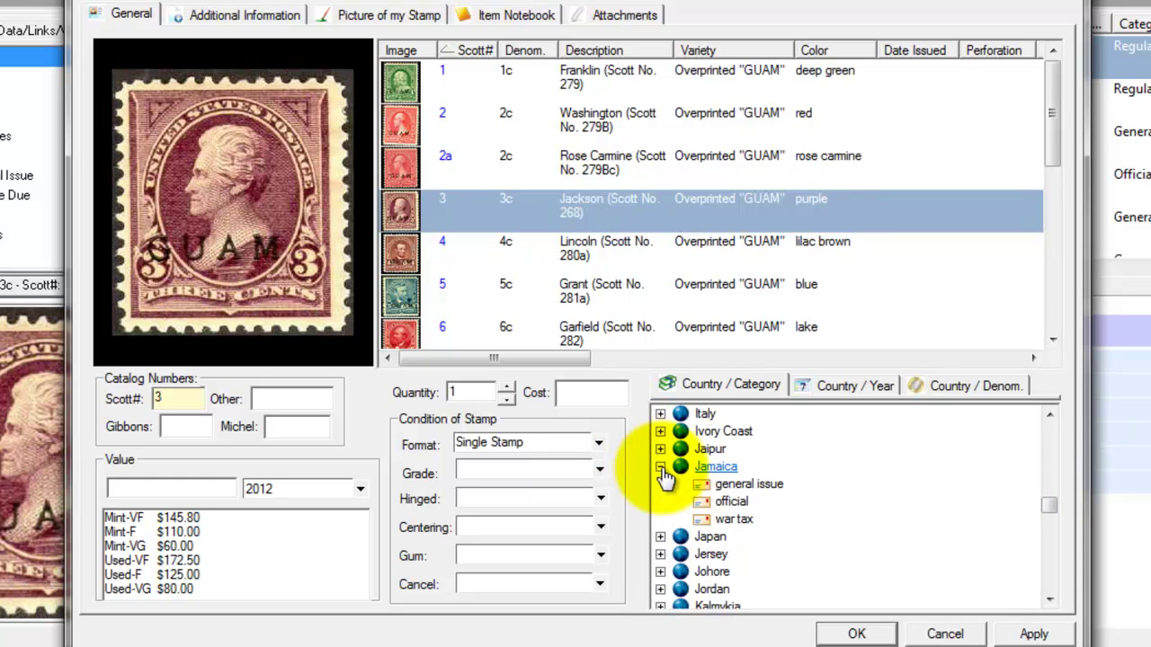
pyautogui.click(733, 484)
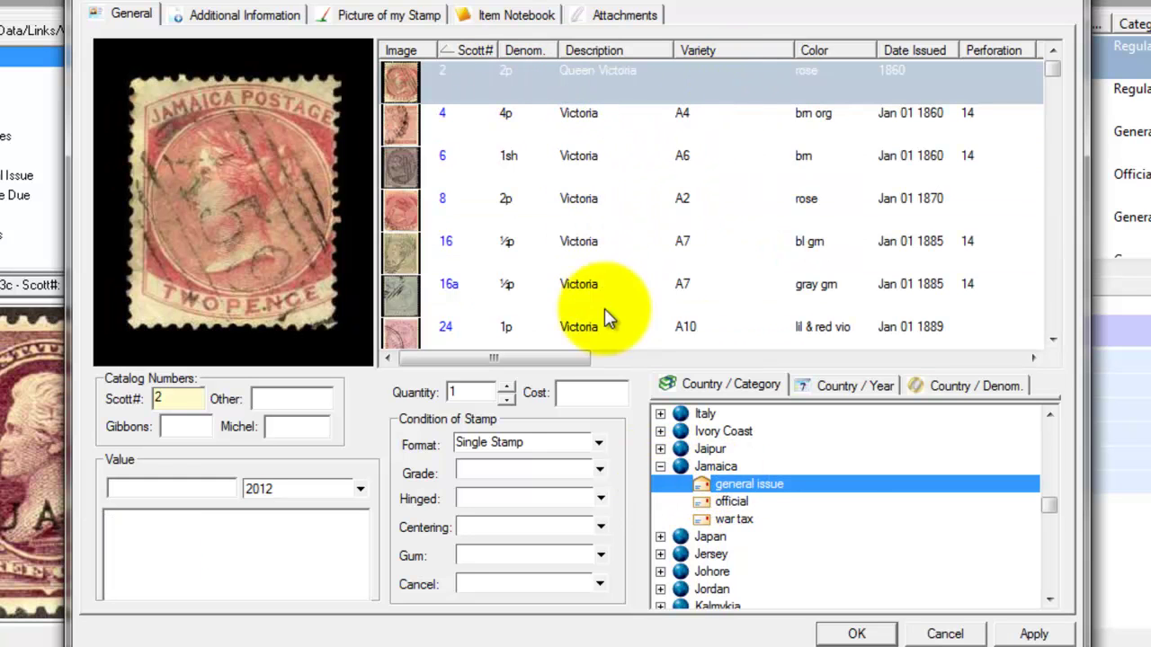
pyautogui.click(601, 467)
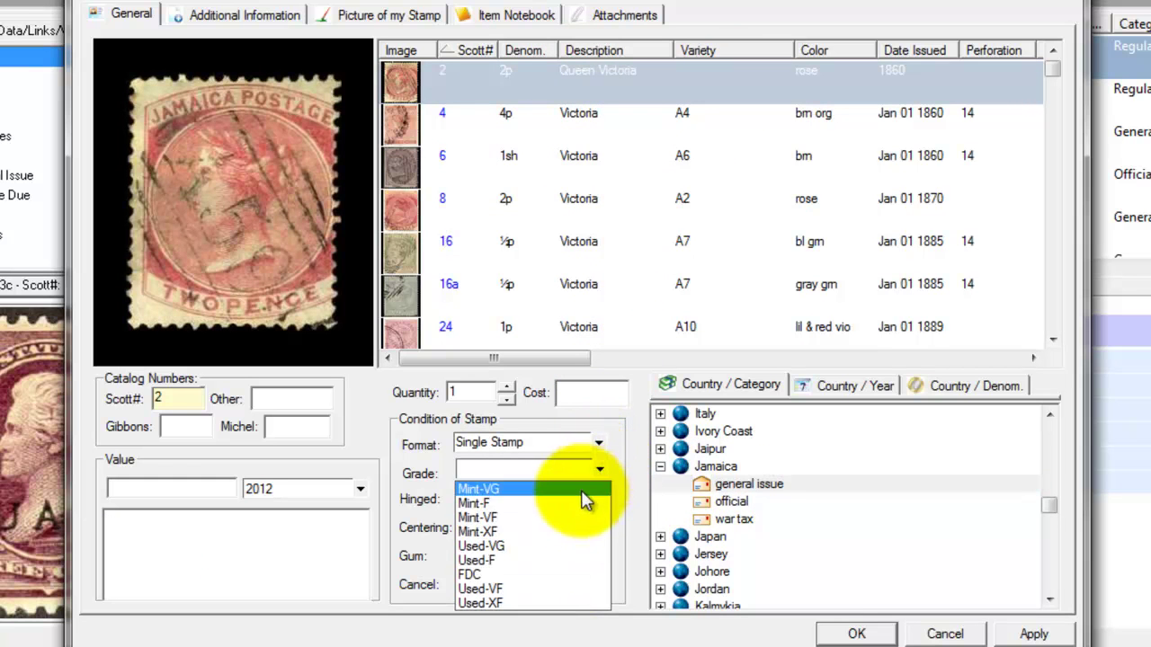
pyautogui.click(578, 518)
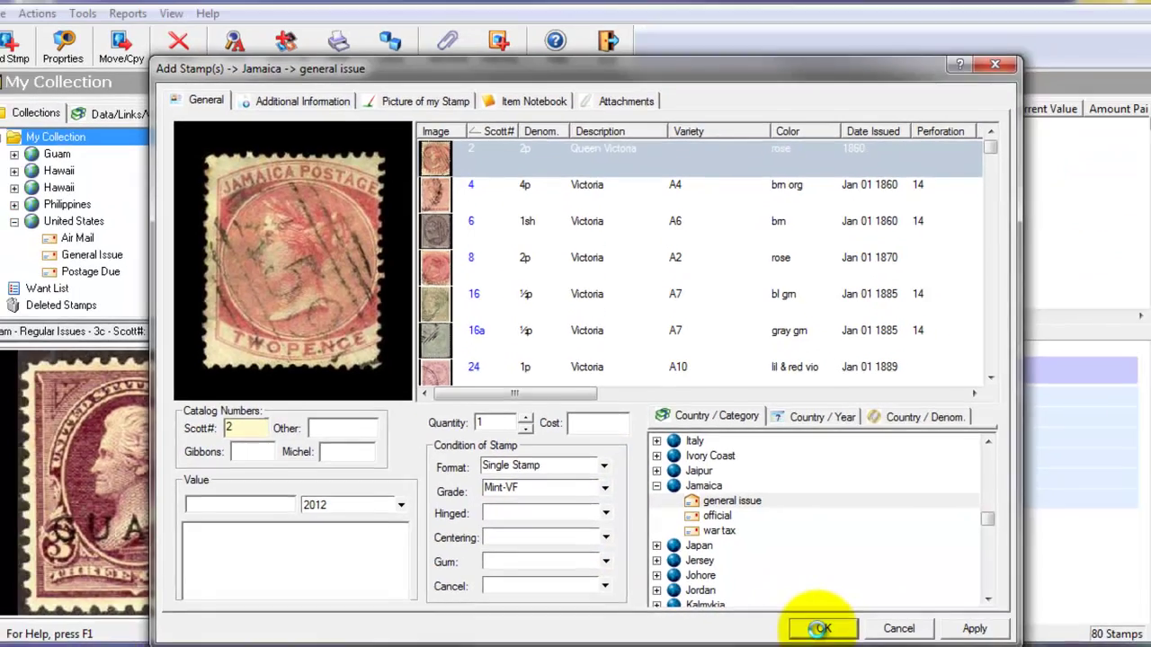
pyautogui.click(856, 634)
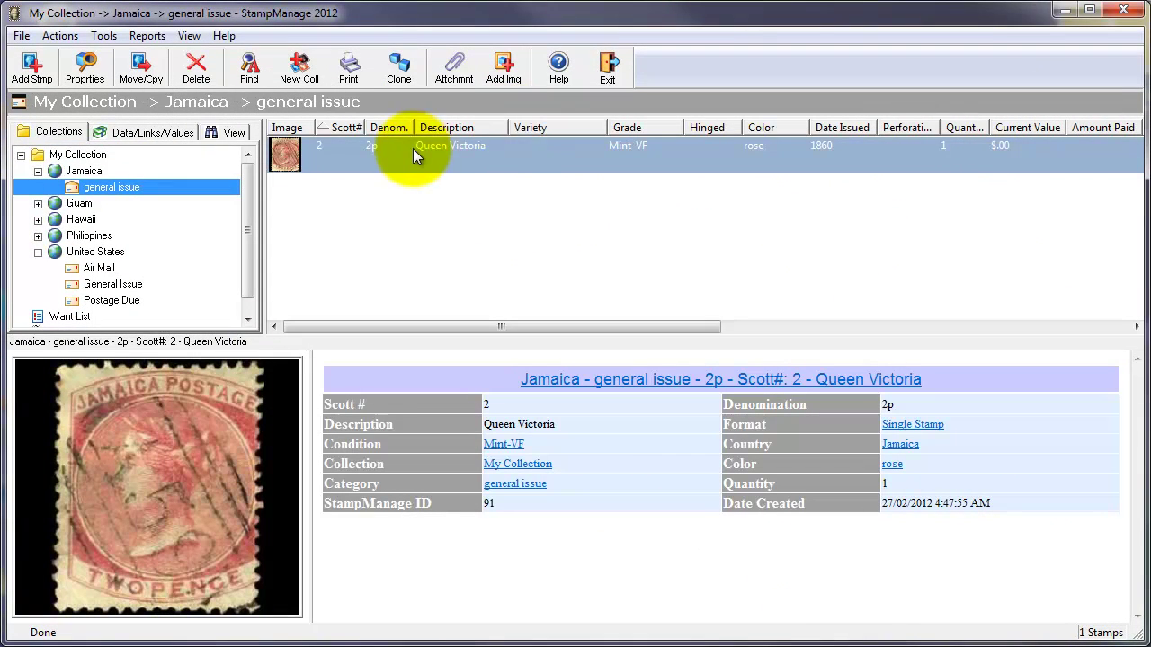